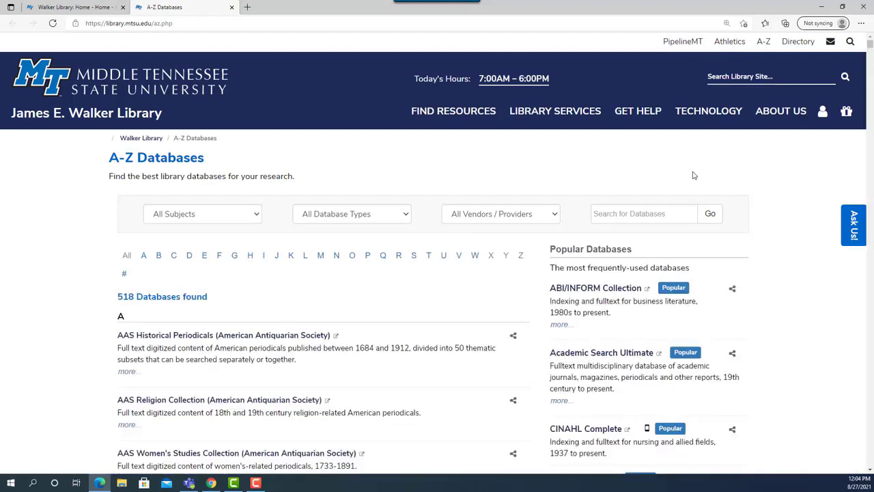
- Leave the A-Z Databases page and run a JEWL advanced search for "social media"
{"action": "key", "text": "ctrl+w"}
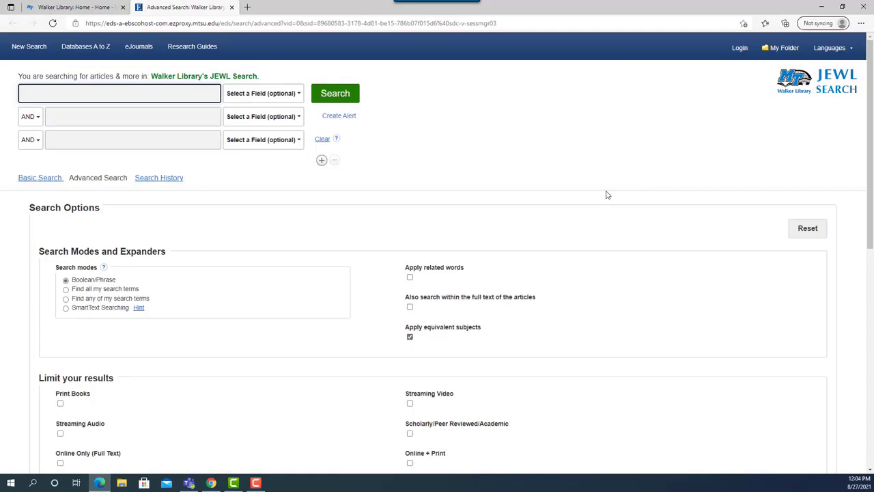
{"action": "type", "text": "social media"}
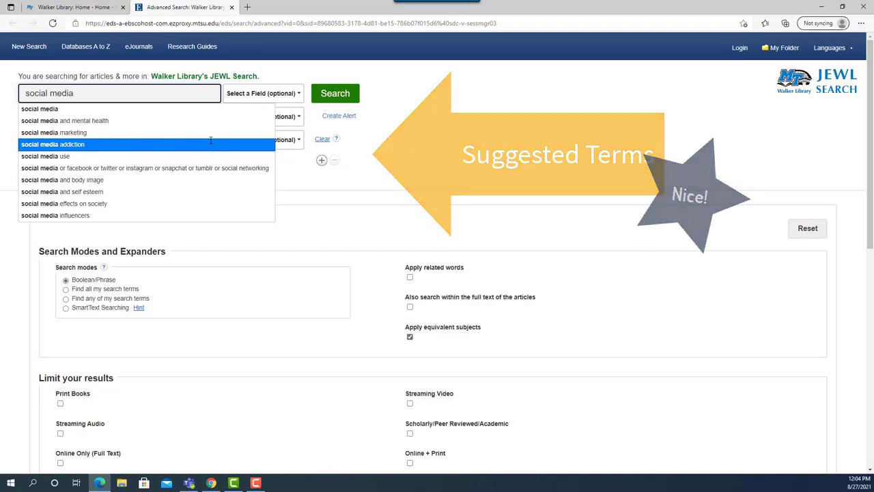
{"action": "key", "text": "Return"}
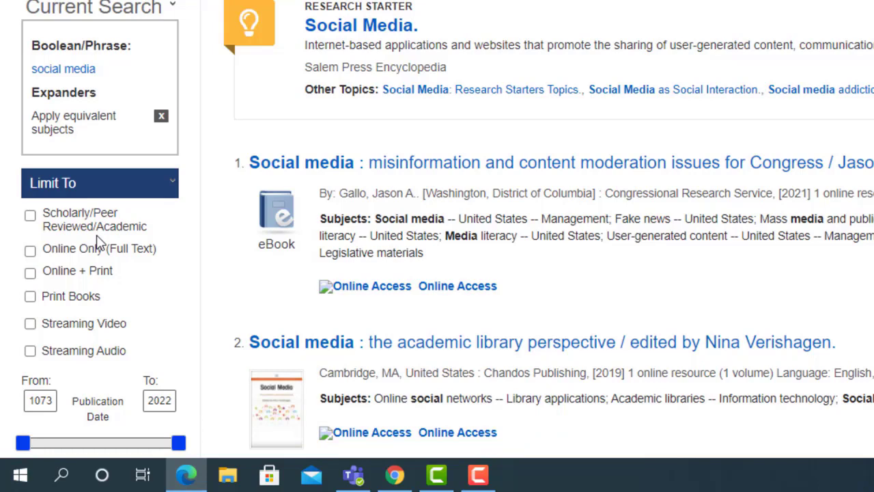
- Try to limit the results to the News source type from the full list of source types
{"action": "left_click", "coordinate": [30, 216]}
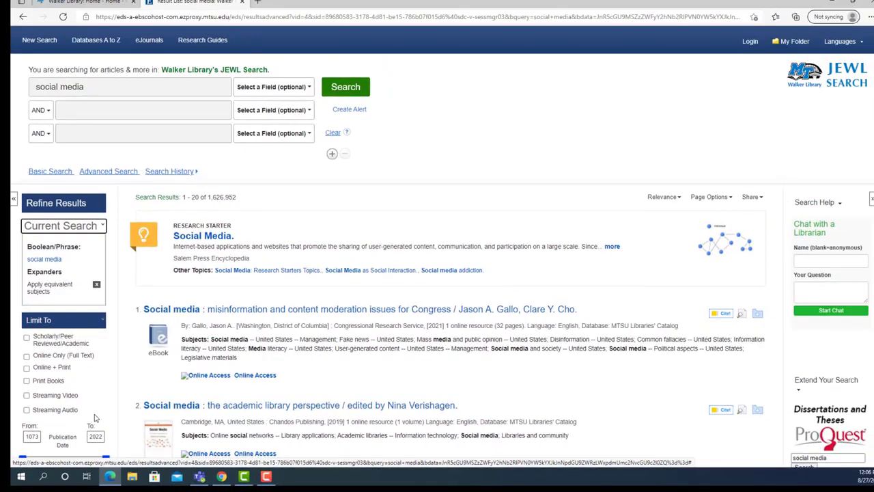
{"action": "scroll", "coordinate": [95, 418], "scroll_direction": "down", "scroll_amount": 4}
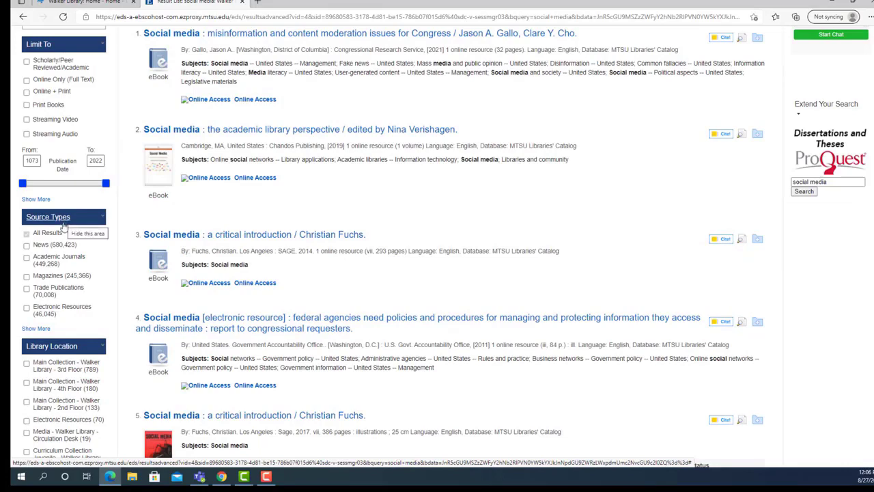
{"action": "left_click", "coordinate": [38, 331]}
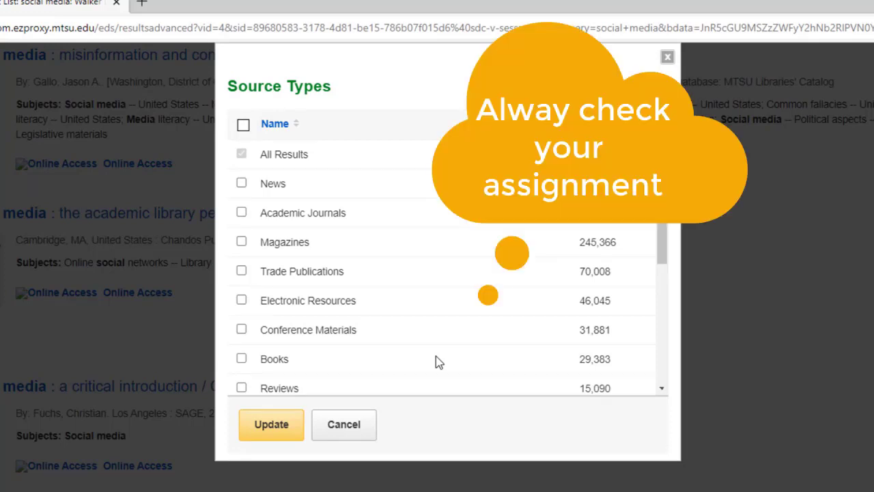
{"action": "left_click", "coordinate": [241, 183]}
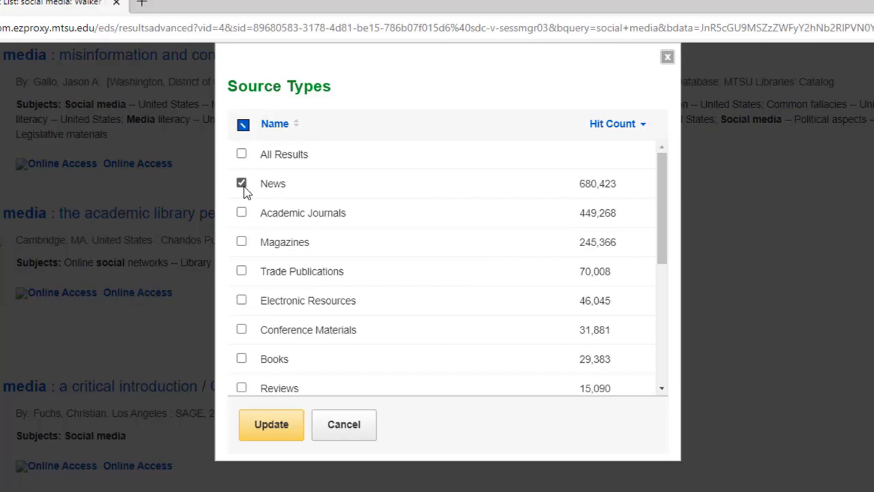
{"action": "left_click", "coordinate": [261, 426]}
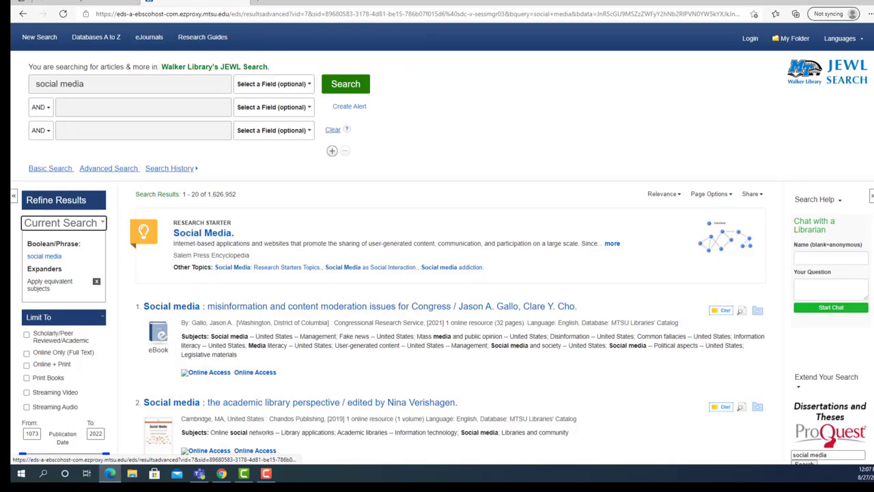
- Limit the search results to Scholarly/Peer Reviewed/Academic and Online Only (Full Text) items
{"action": "scroll", "coordinate": [106, 168], "scroll_direction": "down", "scroll_amount": 3}
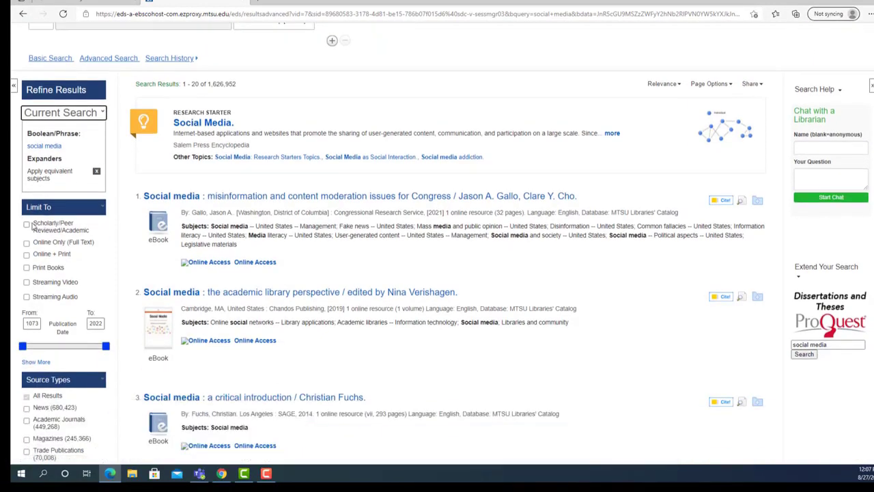
{"action": "left_click", "coordinate": [27, 225]}
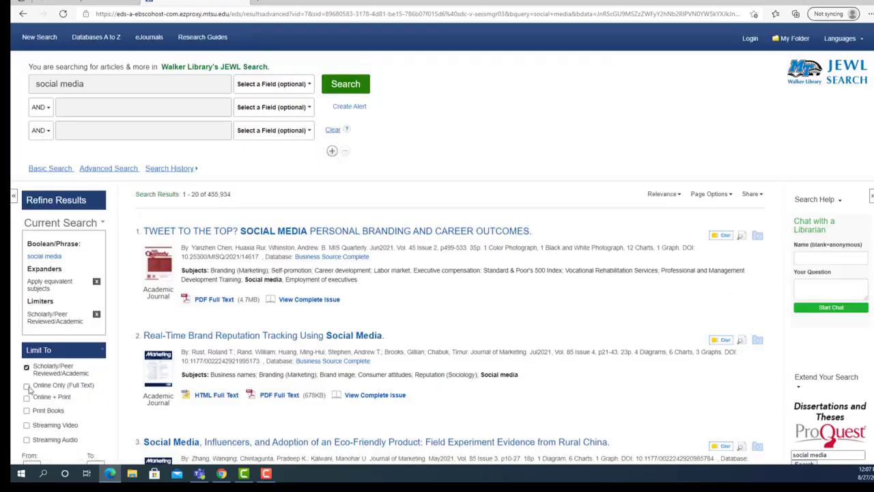
{"action": "left_click", "coordinate": [27, 386]}
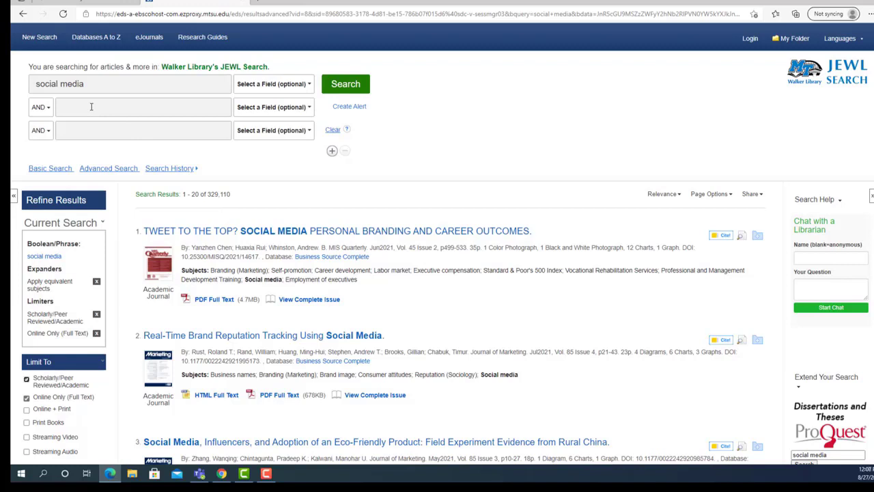
- Change the first search term to the suggested "social media marketing" and add "teens" as a second term combined with AND
{"action": "left_click", "coordinate": [90, 83]}
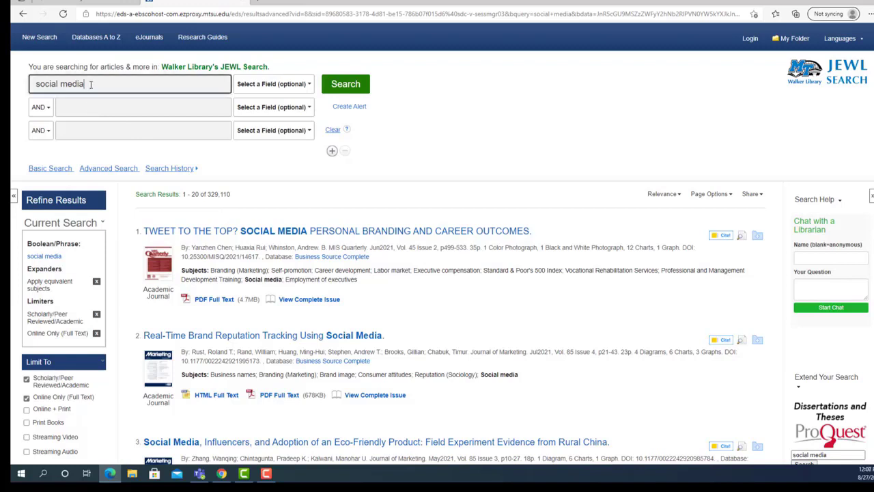
{"action": "left_click", "coordinate": [90, 83]}
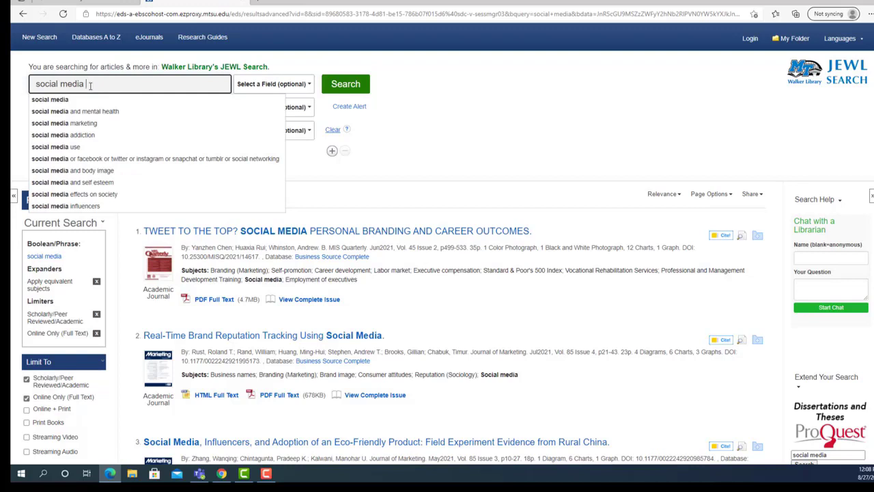
{"action": "left_click", "coordinate": [75, 126]}
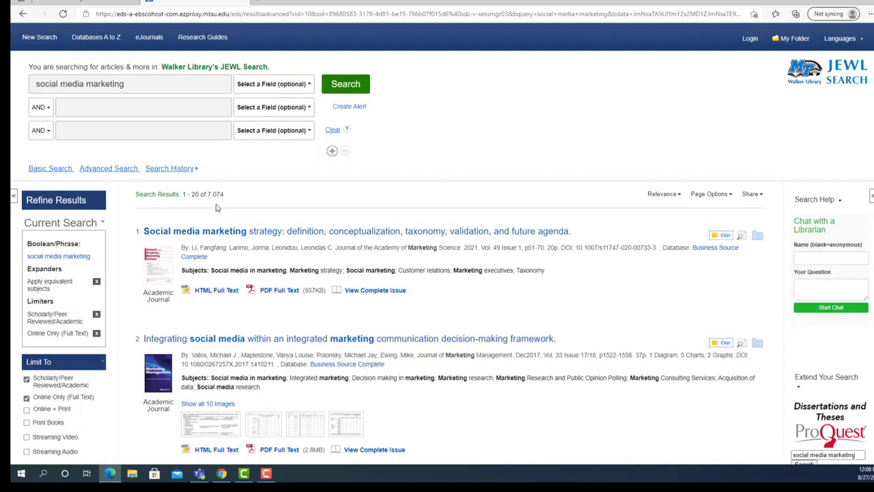
{"action": "left_click", "coordinate": [79, 103]}
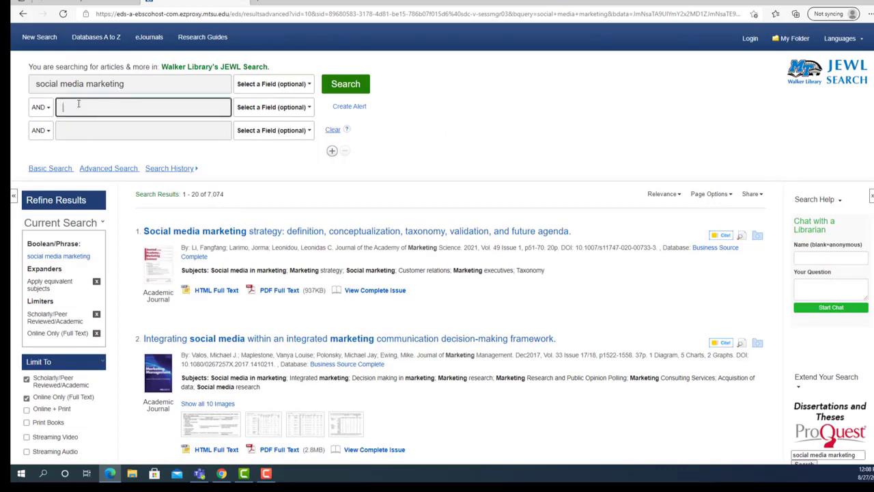
{"action": "type", "text": "teens"}
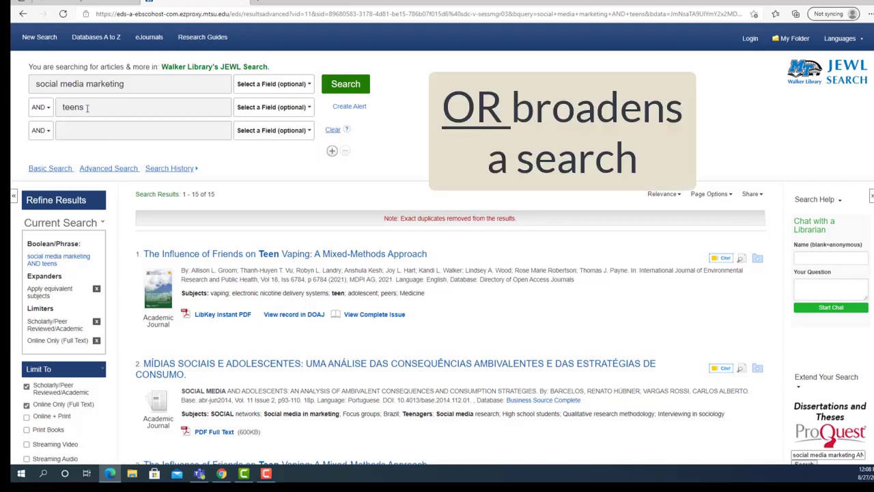
- Broaden the second search term to "teens or teenagers or adolescent or young adult" and rerun the search
{"action": "left_click", "coordinate": [87, 108]}
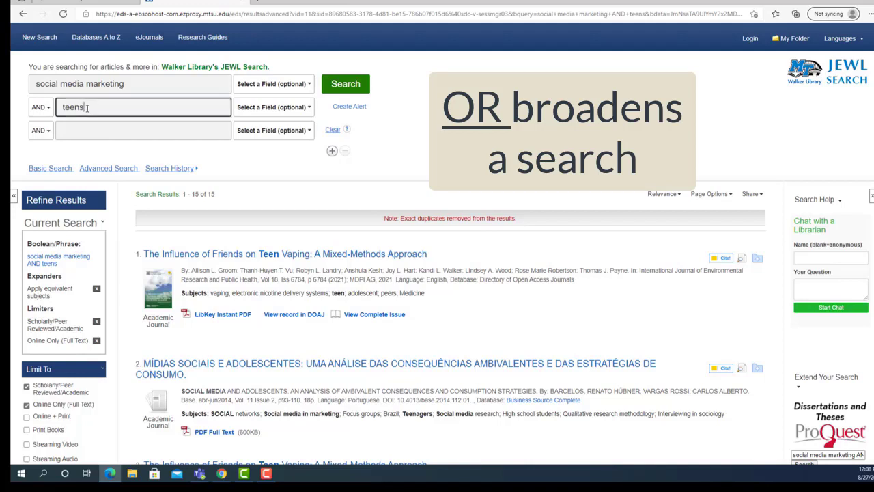
{"action": "type", "text": "or"}
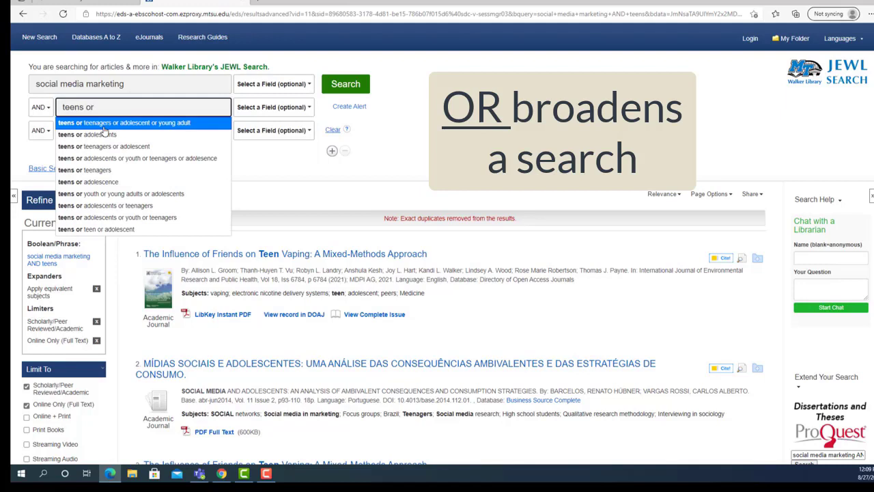
{"action": "left_click", "coordinate": [168, 127]}
{"action": "left_click", "coordinate": [330, 86]}
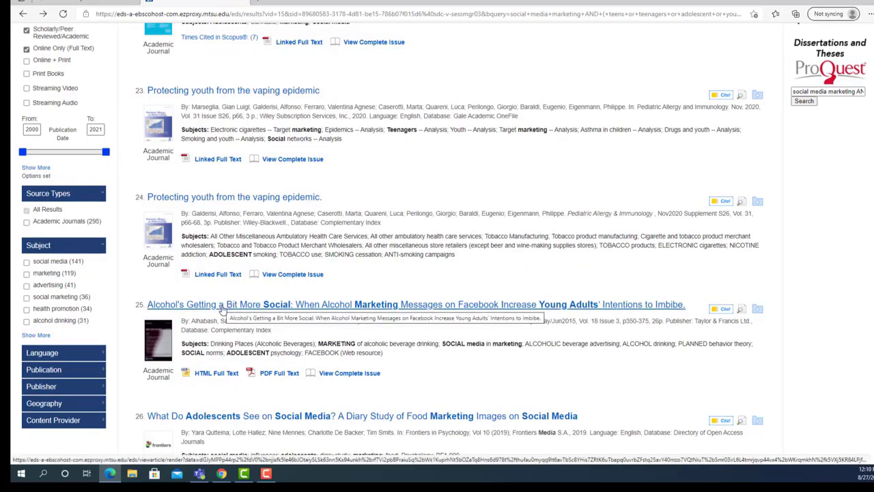
- Open the detailed record of the article "Alcohol's Getting a Bit More Social" and examine its abstract
{"action": "left_click", "coordinate": [221, 305]}
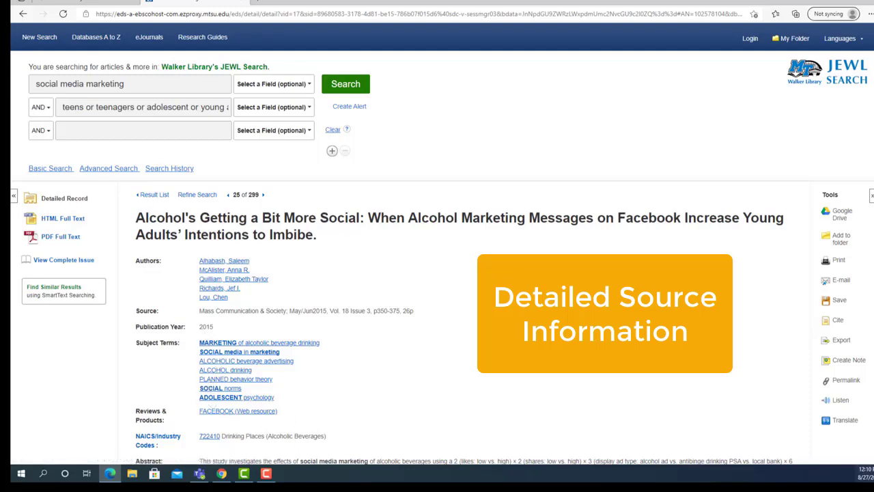
{"action": "scroll", "coordinate": [813, 437], "scroll_direction": "down", "scroll_amount": 3}
{"action": "scroll", "coordinate": [197, 190], "scroll_direction": "down", "scroll_amount": 2}
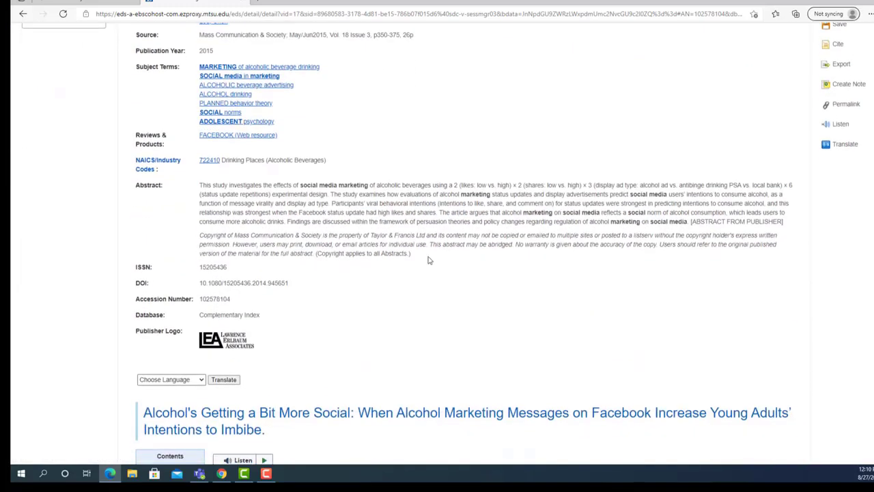
{"action": "left_click_drag", "start_coordinate": [205, 189], "coordinate": [433, 259]}
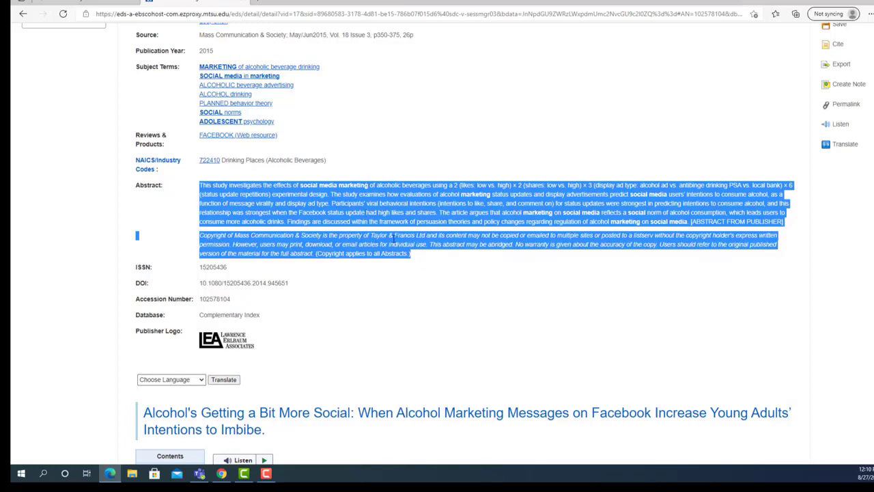
{"action": "scroll", "coordinate": [528, 359], "scroll_direction": "up", "scroll_amount": 4}
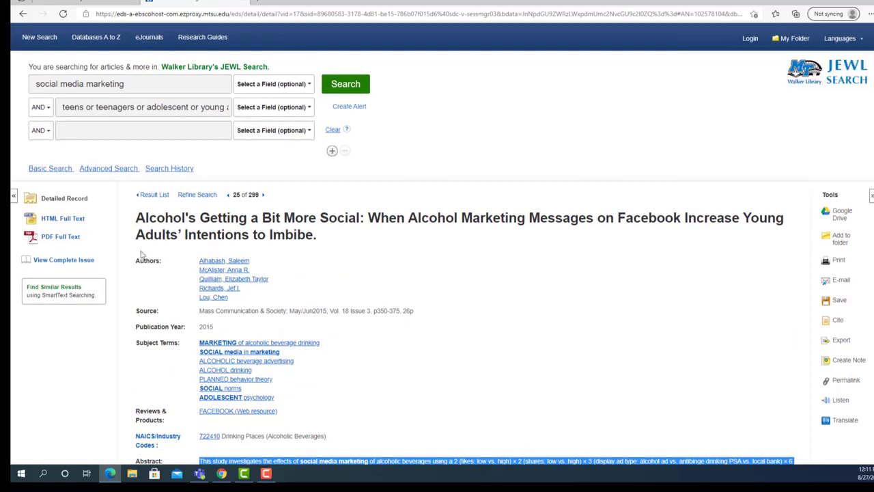
- Open the article's PDF full text and look through its ready-made citations in the available formats, including APA 7th Edition
{"action": "left_click", "coordinate": [74, 238]}
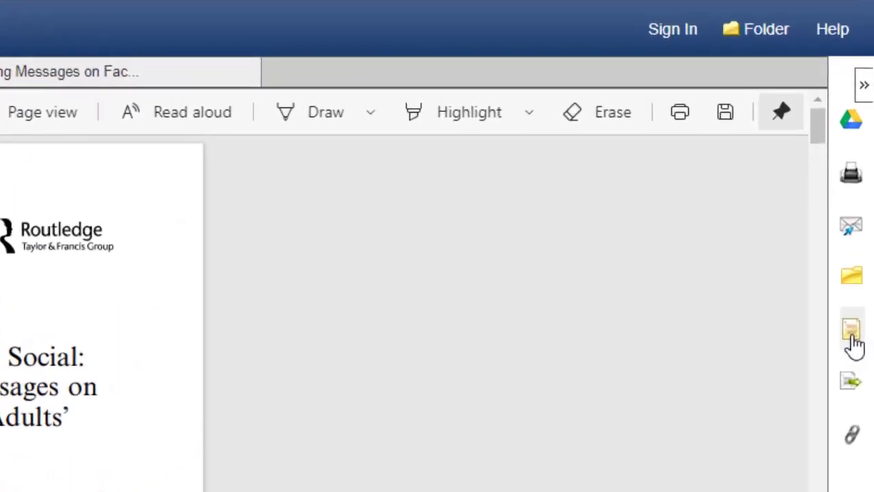
{"action": "left_click", "coordinate": [853, 340]}
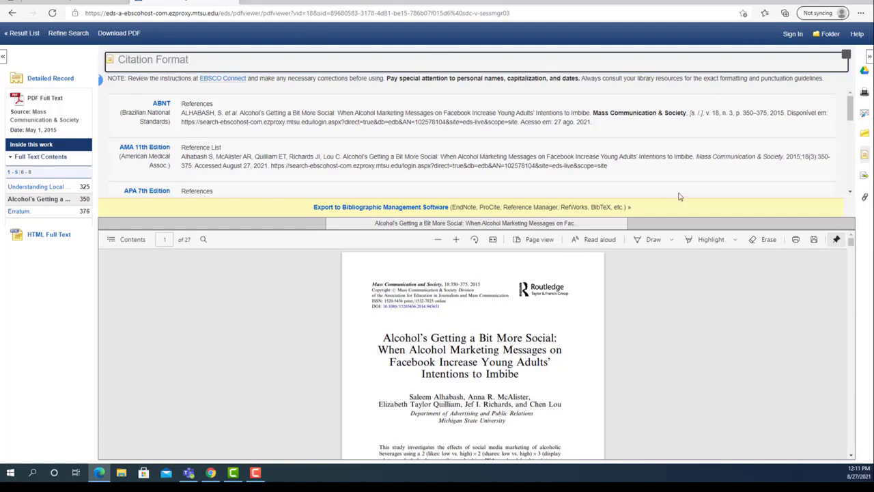
{"action": "left_click", "coordinate": [850, 191]}
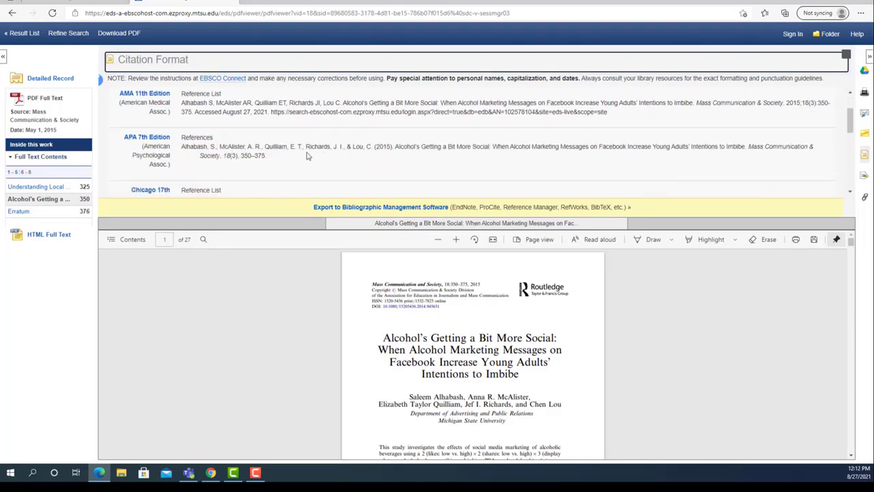
{"action": "left_click", "coordinate": [851, 191]}
{"action": "left_click", "coordinate": [851, 191]}
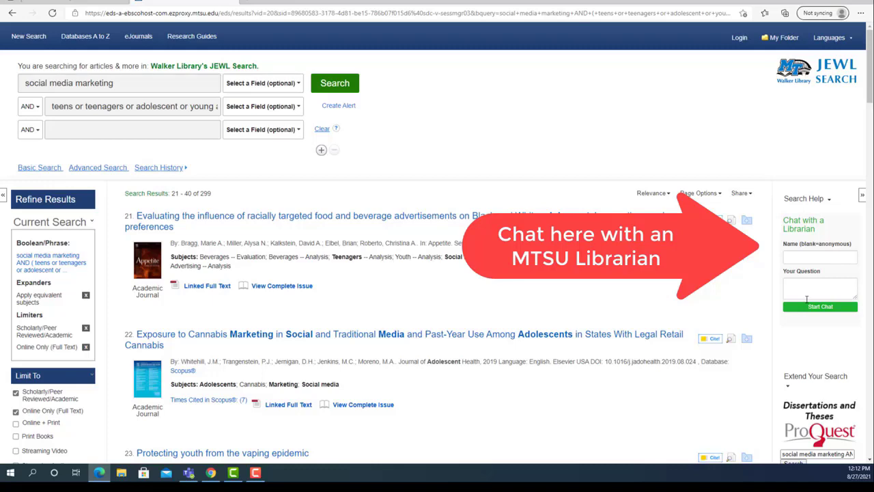
- Return to the Walker Library home page and open the Ask Us form for chatting with a librarian
{"action": "left_click", "coordinate": [87, 4]}
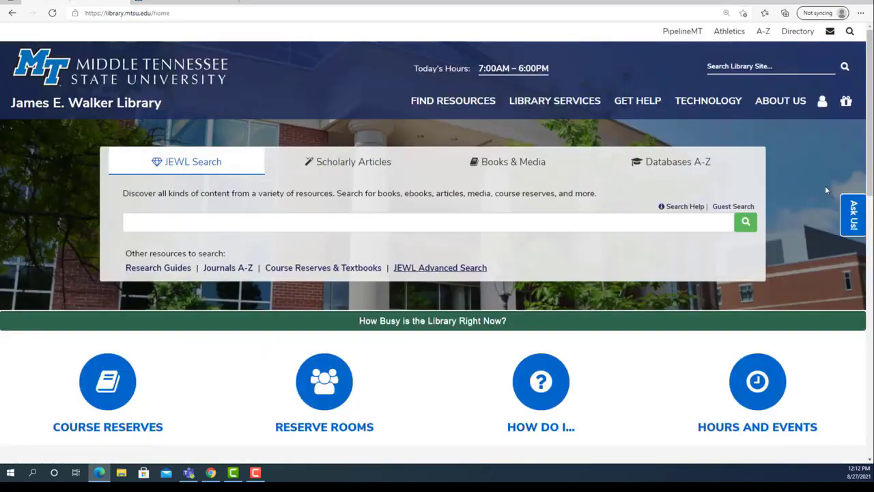
{"action": "left_click", "coordinate": [852, 217]}
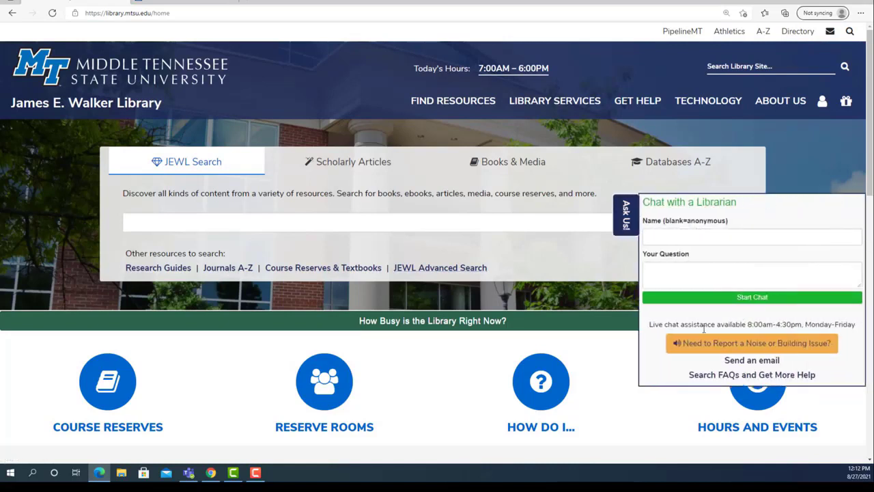